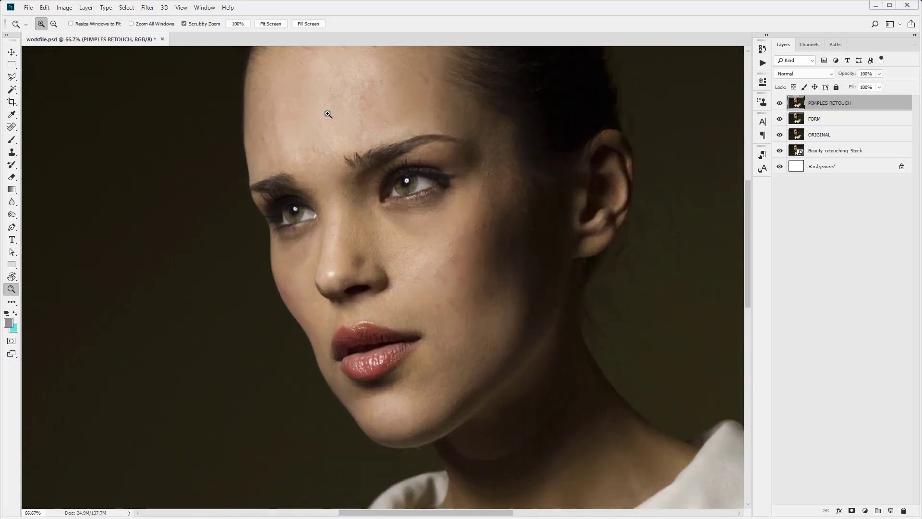
# Step: Examine the forehead, cheeks and chin up close for pimples and skin blemishes
pyautogui.click(318, 114)
pyautogui.click(332, 126)
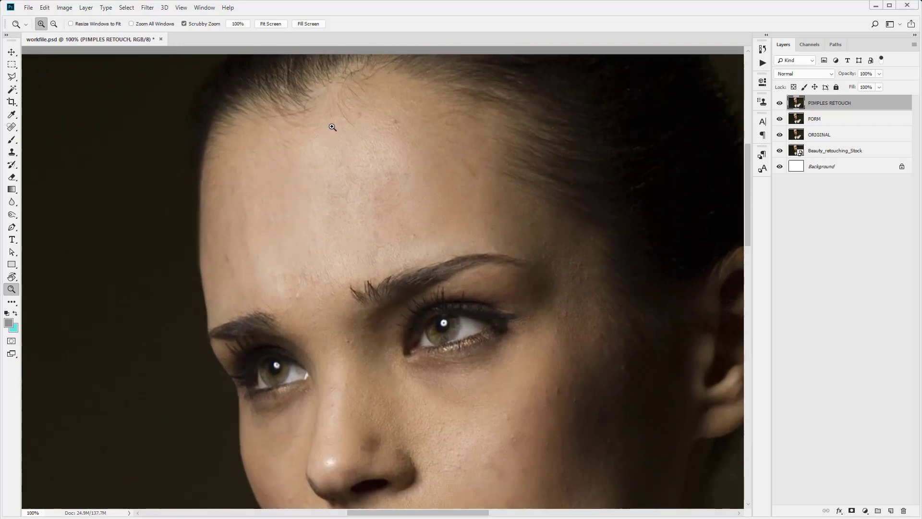
pyautogui.moveTo(367, 167); pyautogui.dragTo(280, 105)
pyautogui.moveTo(298, 155); pyautogui.dragTo(317, 177)
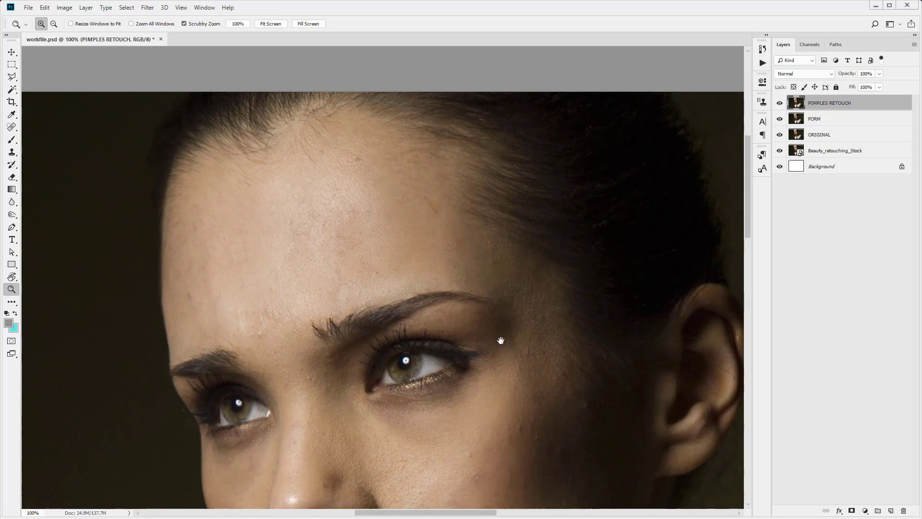
pyautogui.moveTo(505, 340); pyautogui.dragTo(426, 220)
pyautogui.moveTo(386, 278); pyautogui.dragTo(438, 241)
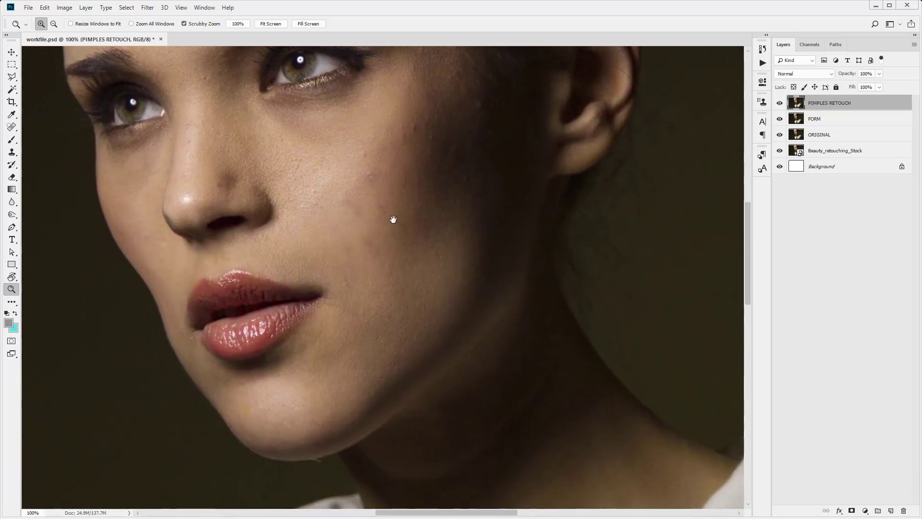
pyautogui.moveTo(370, 212); pyautogui.dragTo(410, 249)
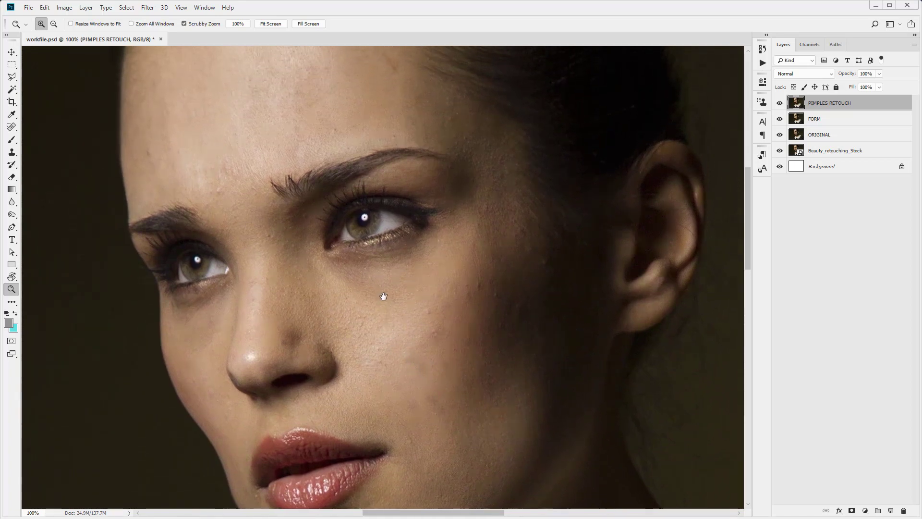
pyautogui.moveTo(393, 274); pyautogui.dragTo(412, 329)
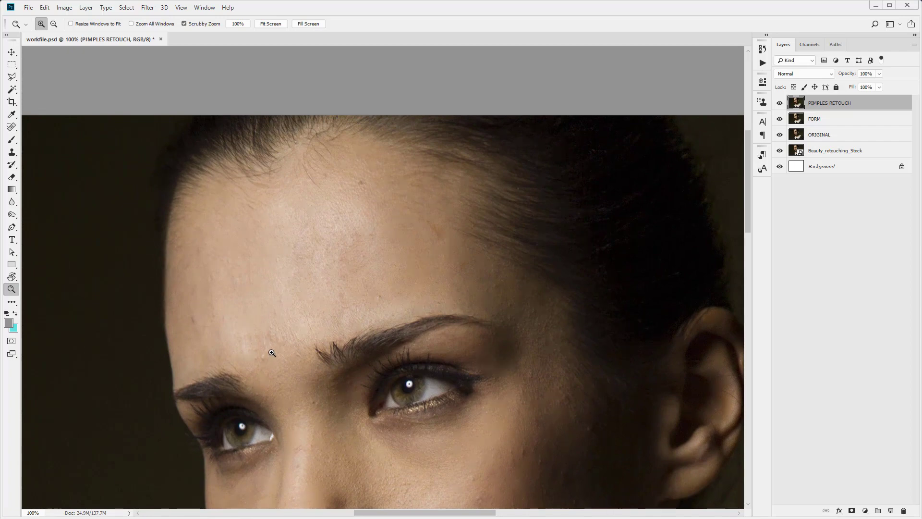
# Step: Clone clean skin over the dark spot on the upper forehead of the PIMPLES RETOUCH layer with the Clone Stamp tool
pyautogui.click(15, 154)
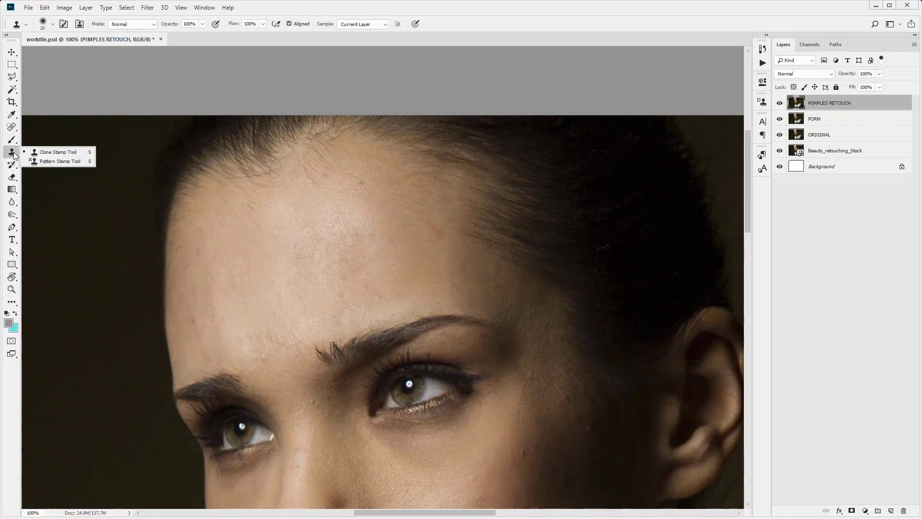
pyautogui.click(54, 153)
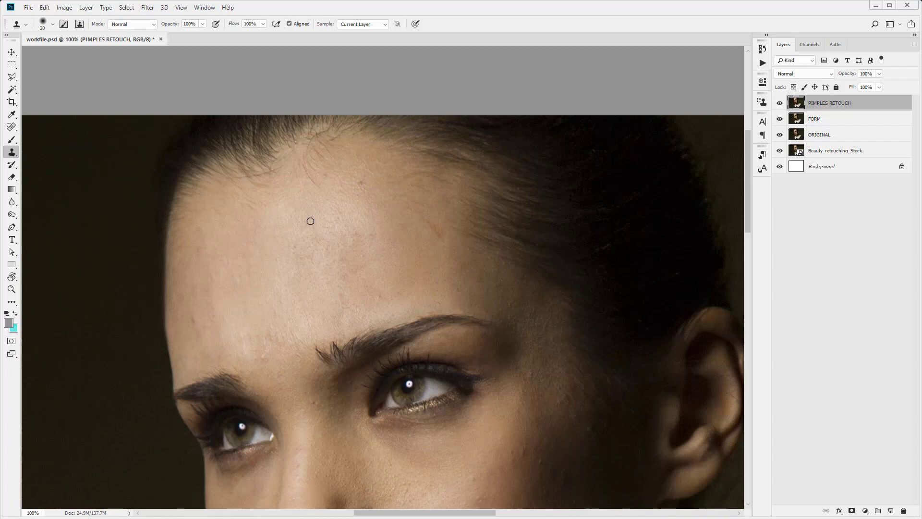
pyautogui.hotkey('ctrl', '+')
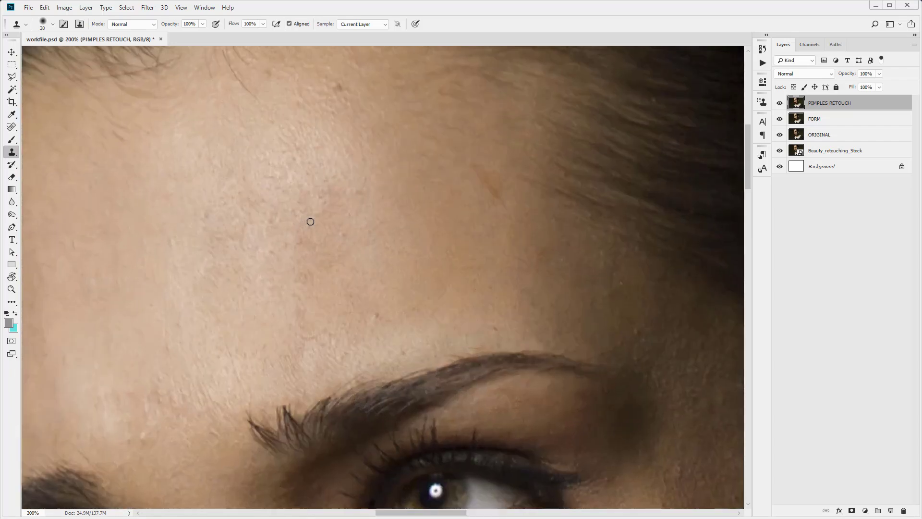
pyautogui.hotkey('ctrl', '-')
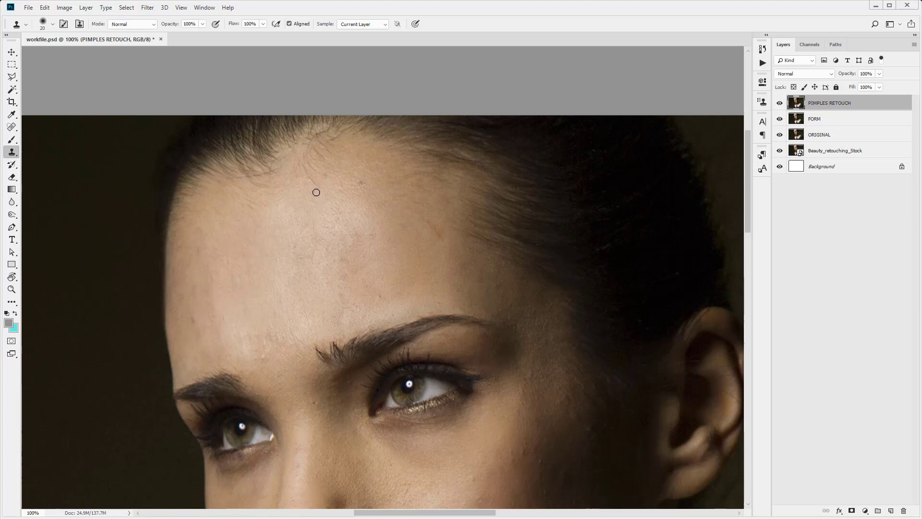
pyautogui.click(342, 192)
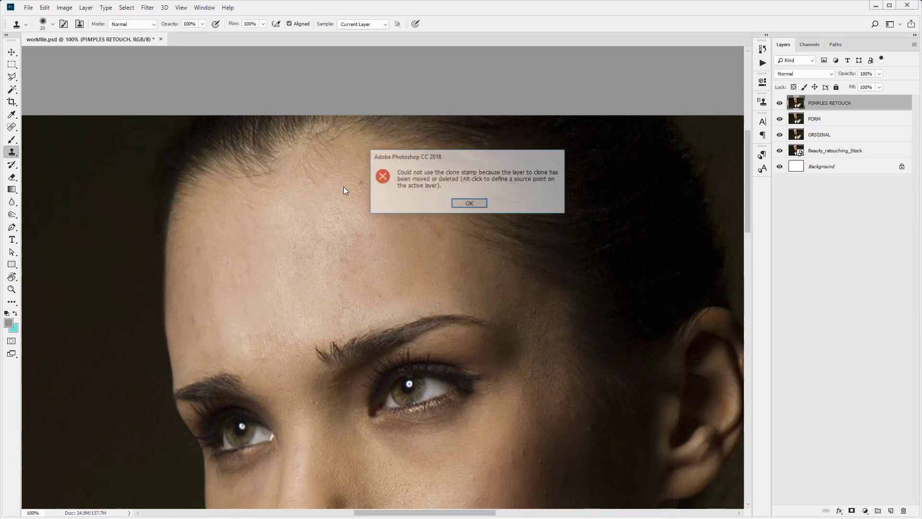
pyautogui.click(468, 204)
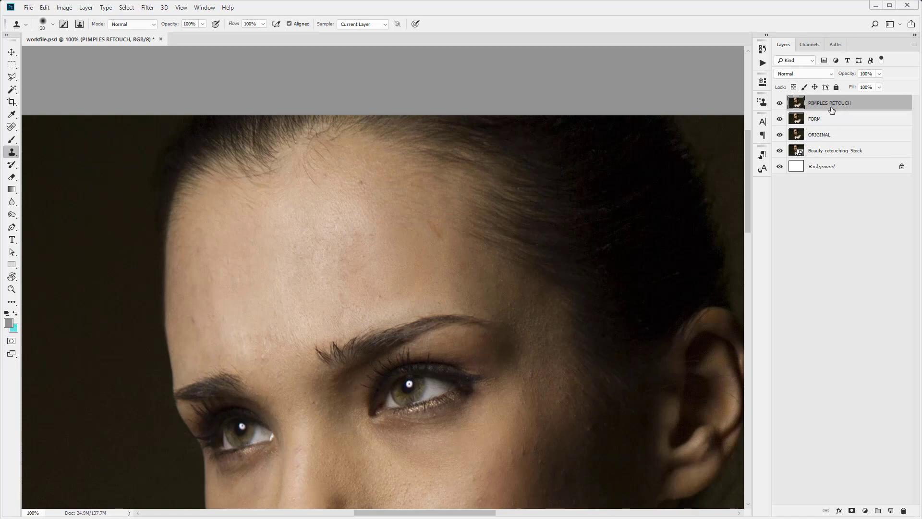
pyautogui.keyDown('alt'); pyautogui.click(345, 185); pyautogui.keyUp('alt')
pyautogui.click(361, 182)
# Step: Check the clone brush's size and hardness and cover the remaining small forehead blemishes with sampled clean skin
pyautogui.rightClick(297, 225)
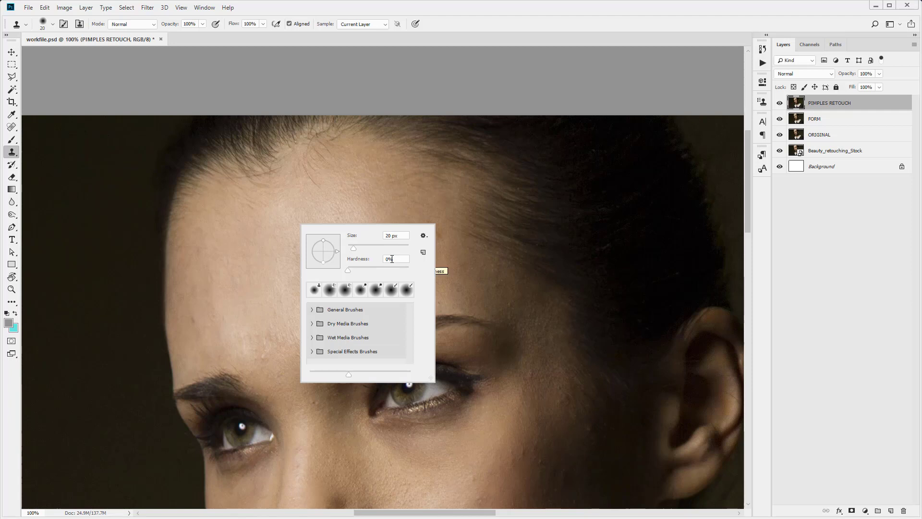
pyautogui.click(269, 255)
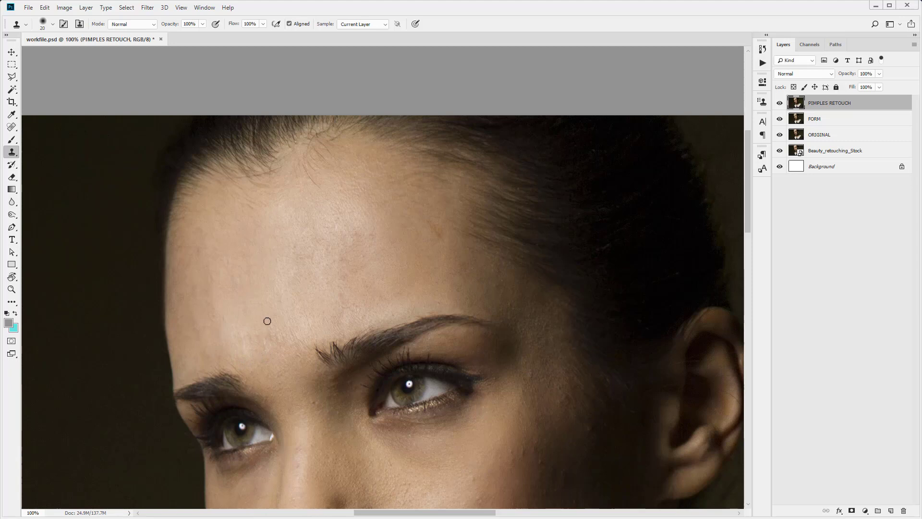
pyautogui.hotkey('ctrl', '-')
pyautogui.hotkey('ctrl', '+')
pyautogui.keyDown('alt'); pyautogui.click(477, 283); pyautogui.keyUp('alt')
pyautogui.scroll(1, 435, 280)
pyautogui.scroll(-3, 385, 280)
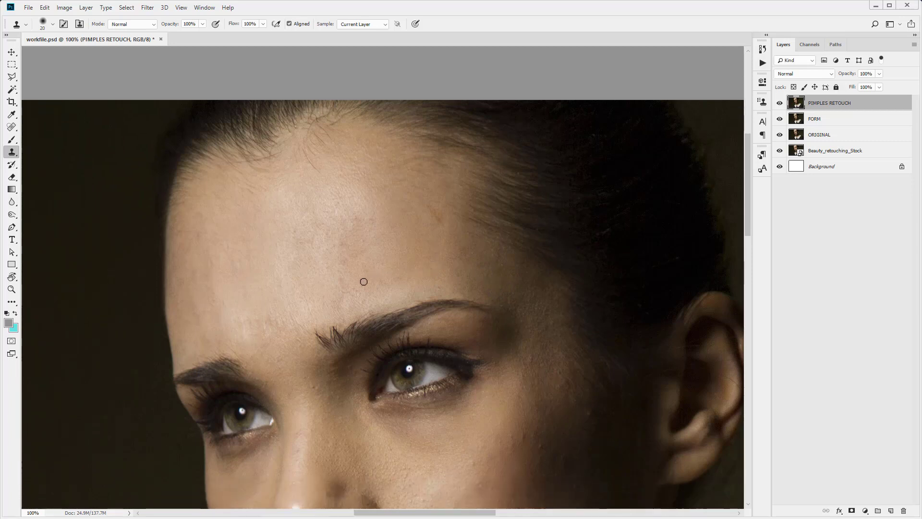
pyautogui.scroll(-2, 352, 280)
pyautogui.scroll(2, 344, 279)
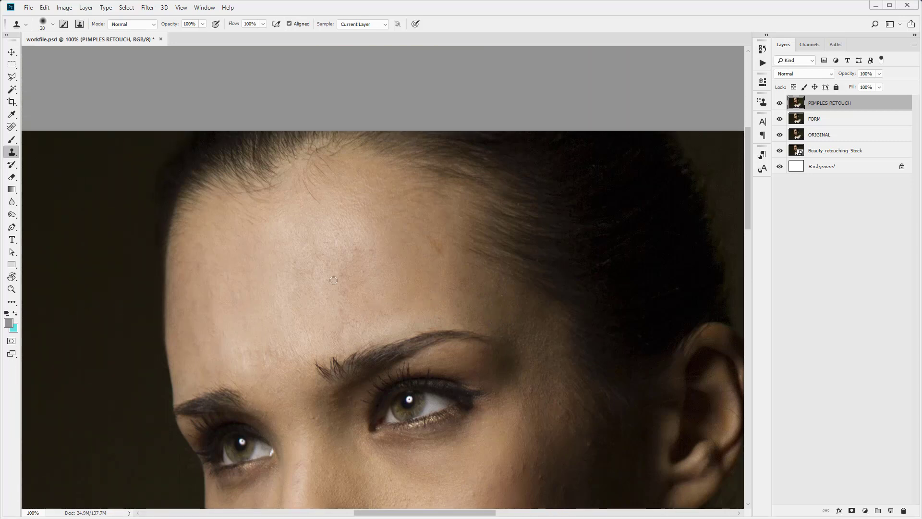
pyautogui.scroll(-2, 333, 280)
pyautogui.scroll(-2, 333, 280)
pyautogui.scroll(3, 152, 87)
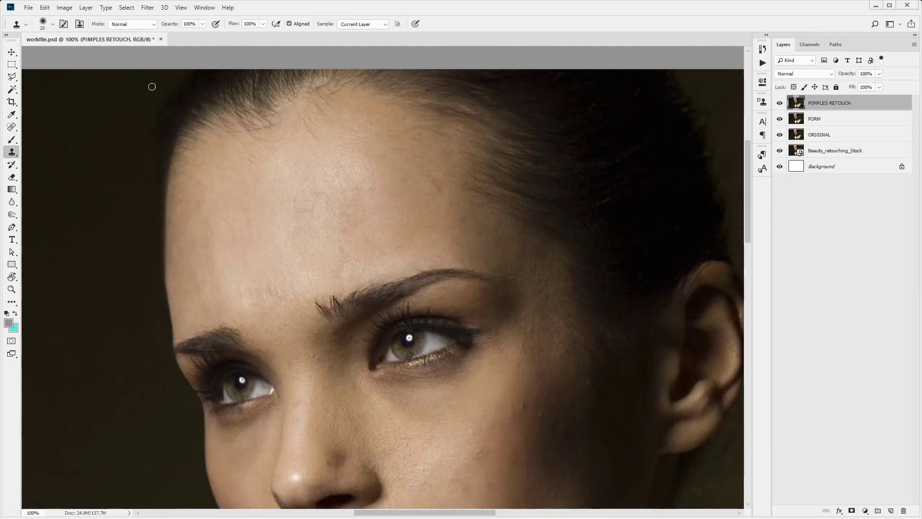
# Step: Clone clean skin over the blemishes on the temple, the cheeks and under the eyes
pyautogui.scroll(-5, 341, 258)
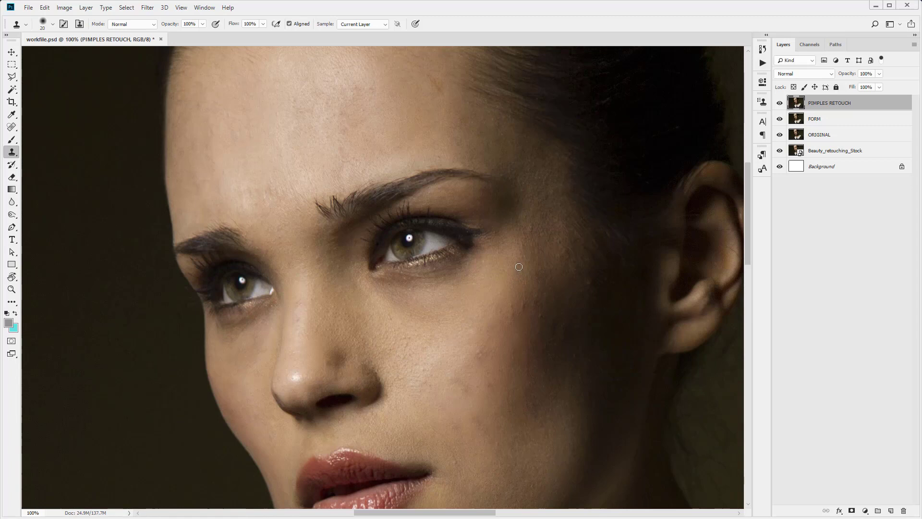
pyautogui.scroll(-3, 461, 341)
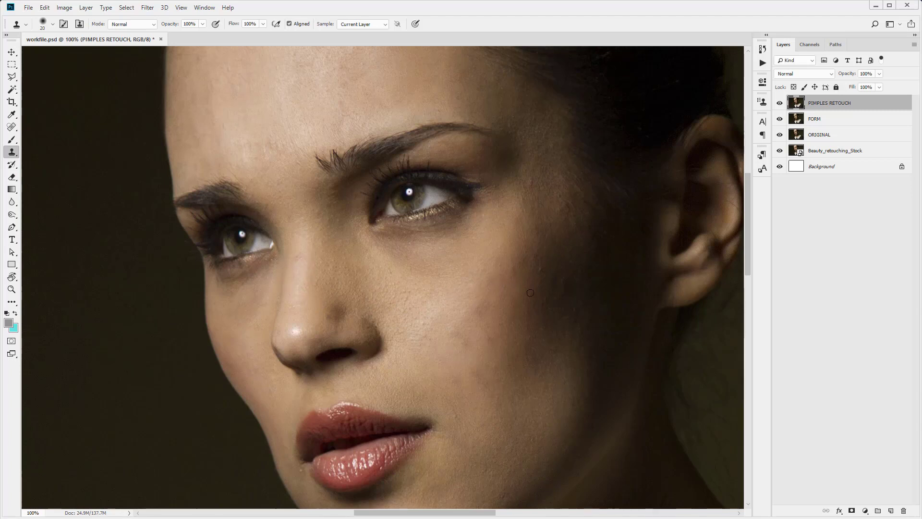
pyautogui.scroll(-3, 242, 313)
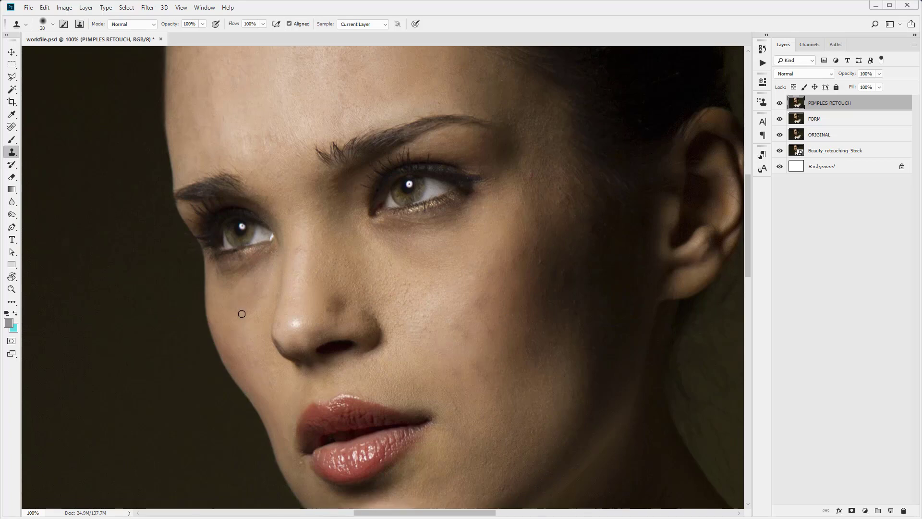
pyautogui.scroll(3, 574, 317)
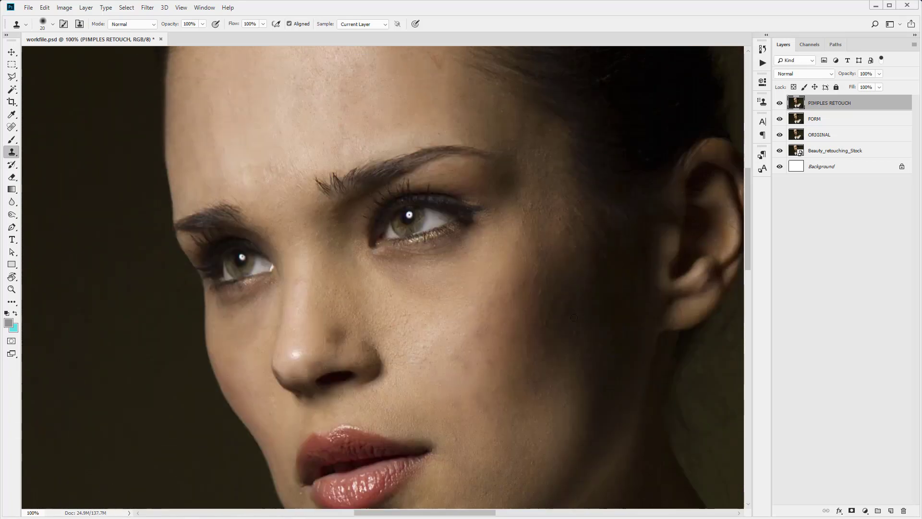
pyautogui.scroll(2, 519, 333)
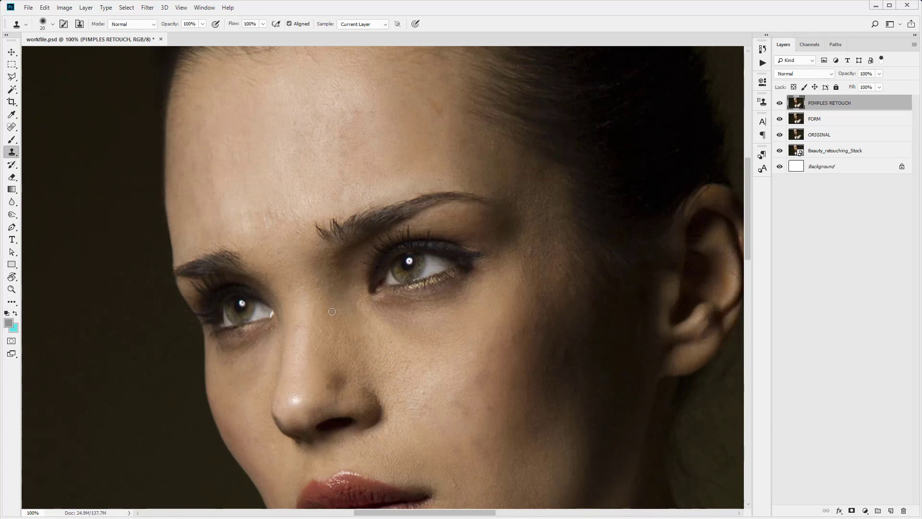
pyautogui.scroll(-3, 557, 264)
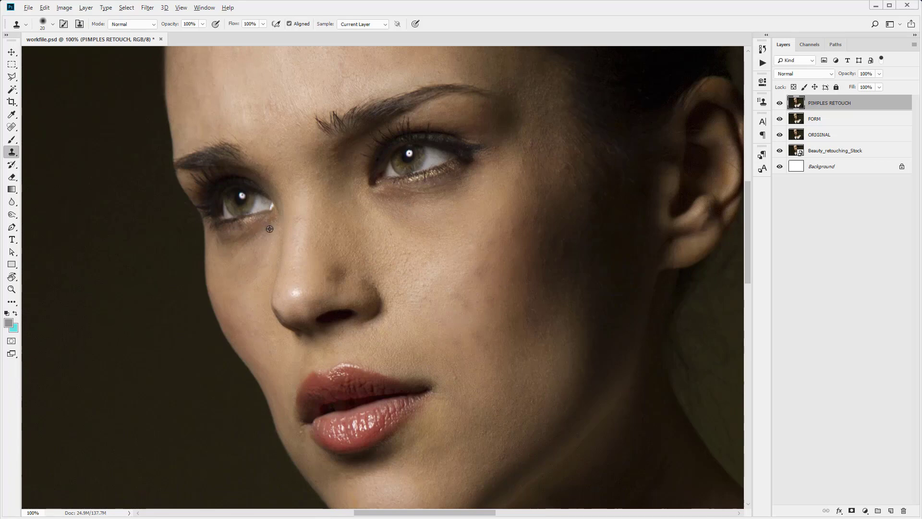
pyautogui.scroll(2, 263, 253)
pyautogui.scroll(-5, 264, 252)
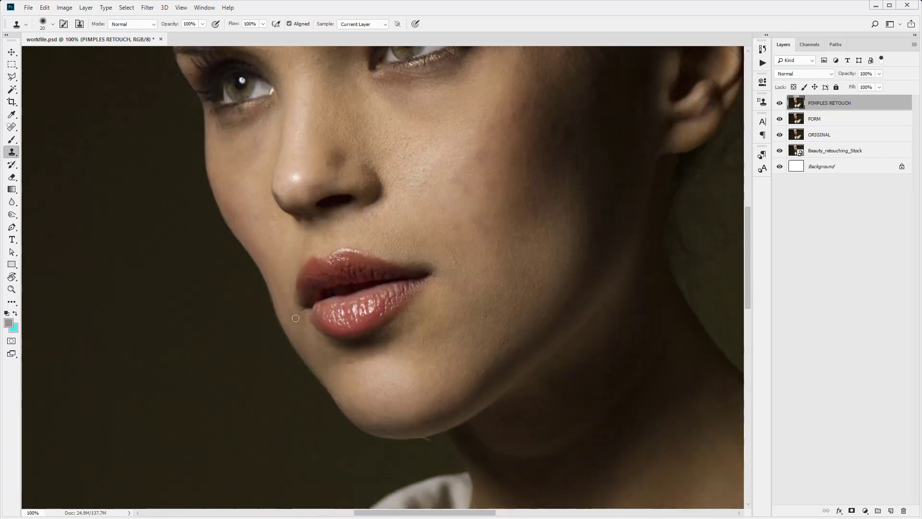
# Step: Sample clean skin beside the mouth and clone it over the spots on the lower cheek and near the jaw
pyautogui.keyDown('alt'); pyautogui.click(441, 250); pyautogui.keyUp('alt')
pyautogui.click(456, 261)
pyautogui.scroll(-1, 440, 290)
pyautogui.click(507, 301)
pyautogui.scroll(-1, 457, 334)
pyautogui.scroll(2, 463, 329)
pyautogui.scroll(6, 466, 313)
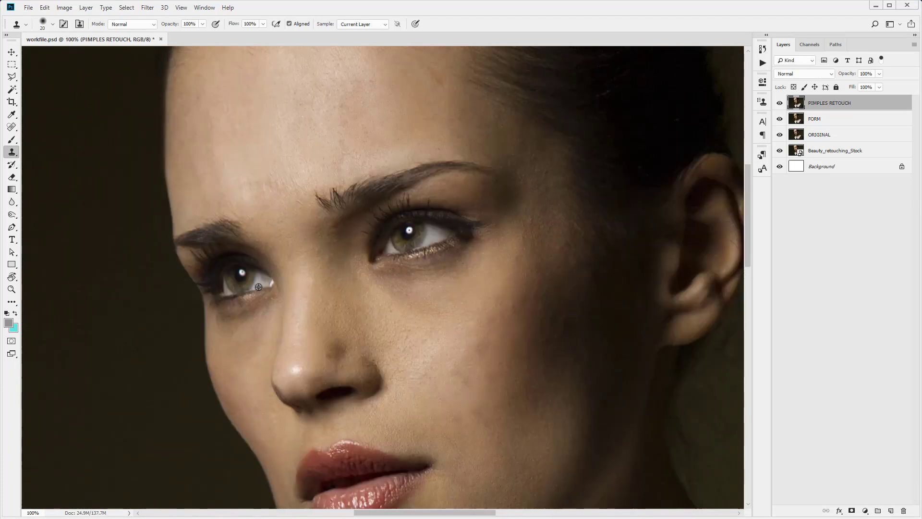
pyautogui.scroll(2, 353, 304)
pyautogui.scroll(1, 315, 274)
pyautogui.scroll(-4, 316, 313)
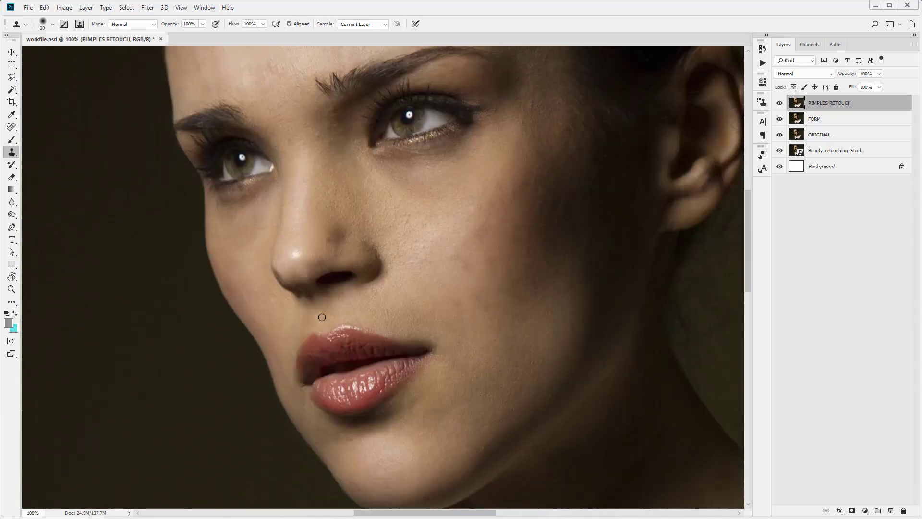
pyautogui.scroll(4, 489, 364)
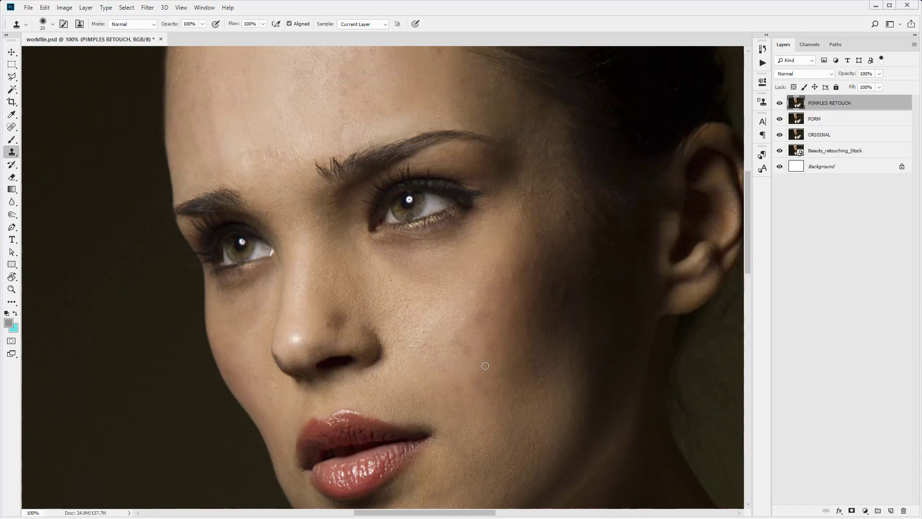
# Step: Compare the whole portrait with the PIMPLES RETOUCH layer hidden and shown
pyautogui.hotkey('ctrl', '0')
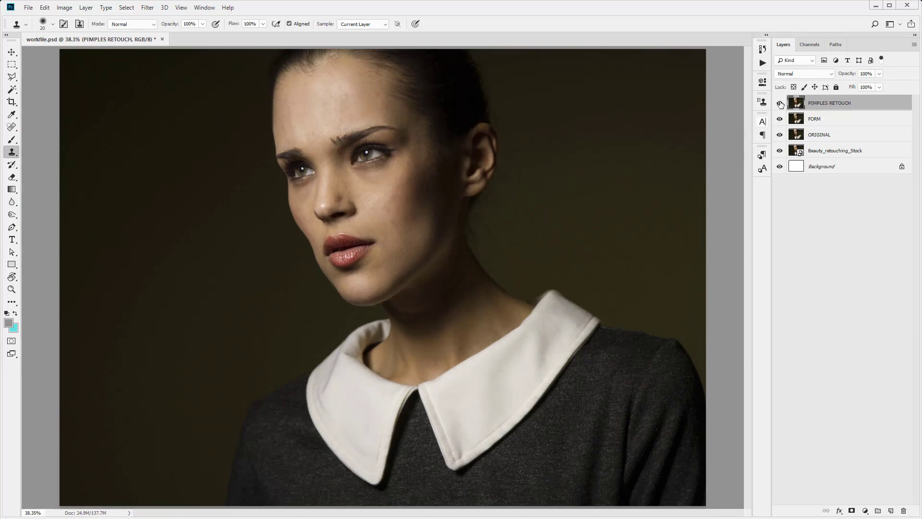
pyautogui.click(780, 104)
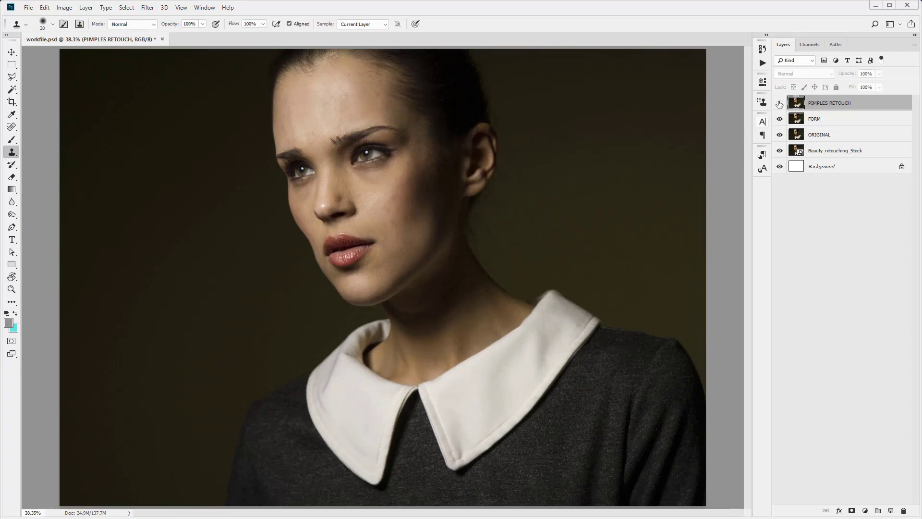
pyautogui.click(779, 104)
pyautogui.click(780, 104)
pyautogui.click(780, 104)
pyautogui.click(780, 104)
pyautogui.click(780, 104)
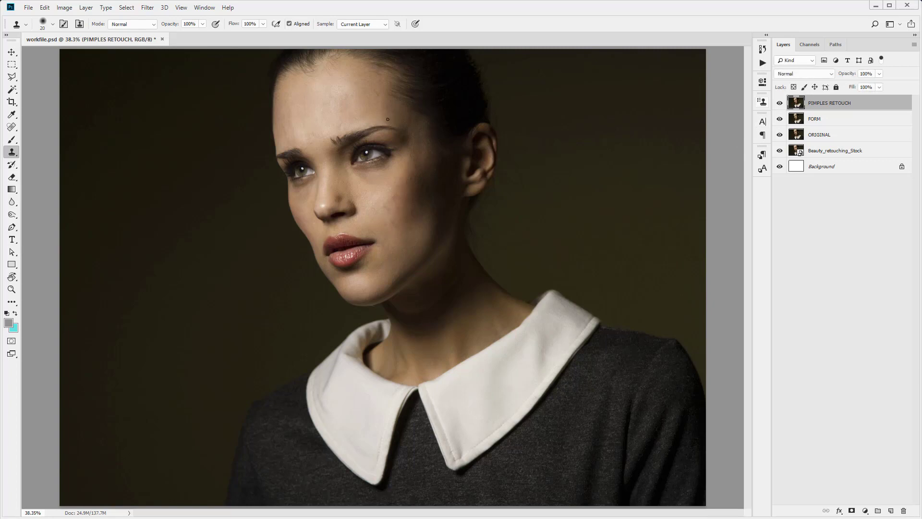
# Step: Compare the face close up with the PIMPLES RETOUCH layer hidden and shown, and examine the skin between the eyebrows
pyautogui.press('z')
pyautogui.click(327, 141)
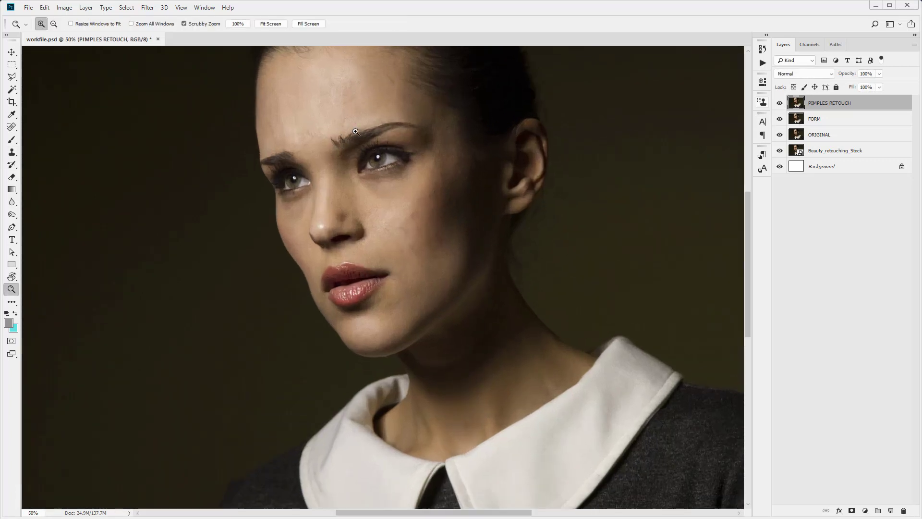
pyautogui.scroll(2, 365, 147)
pyautogui.click(366, 147)
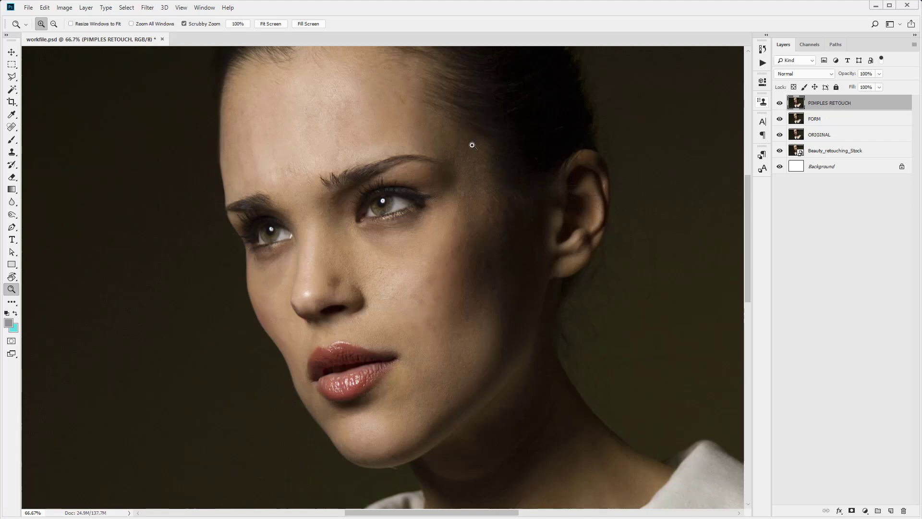
pyautogui.click(780, 103)
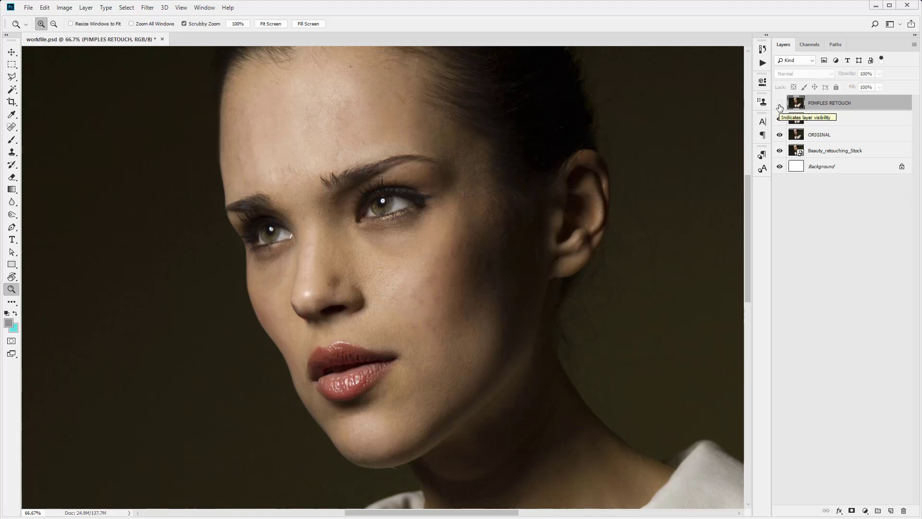
pyautogui.click(779, 104)
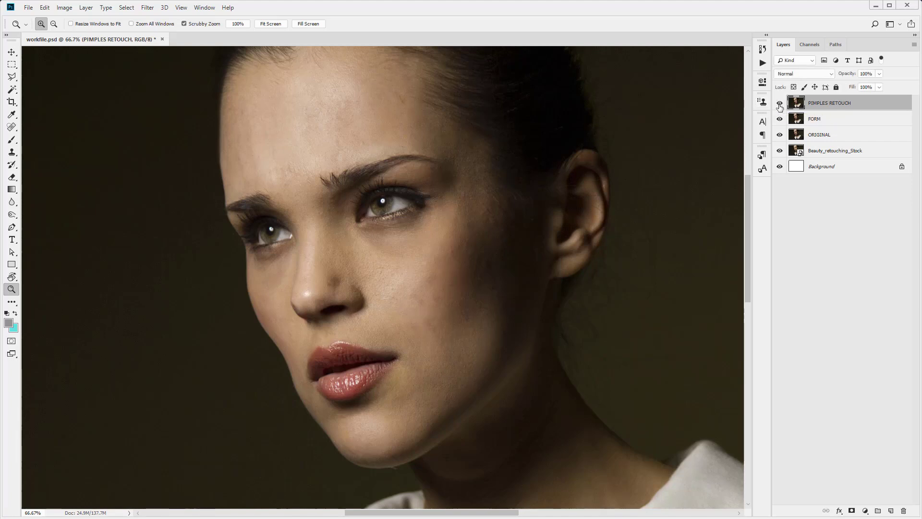
pyautogui.click(780, 104)
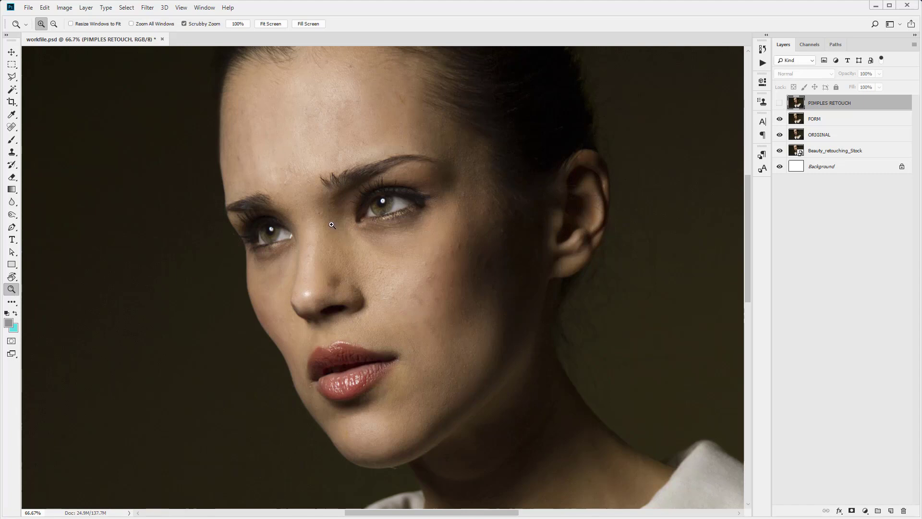
pyautogui.click(335, 172)
pyautogui.click(334, 172)
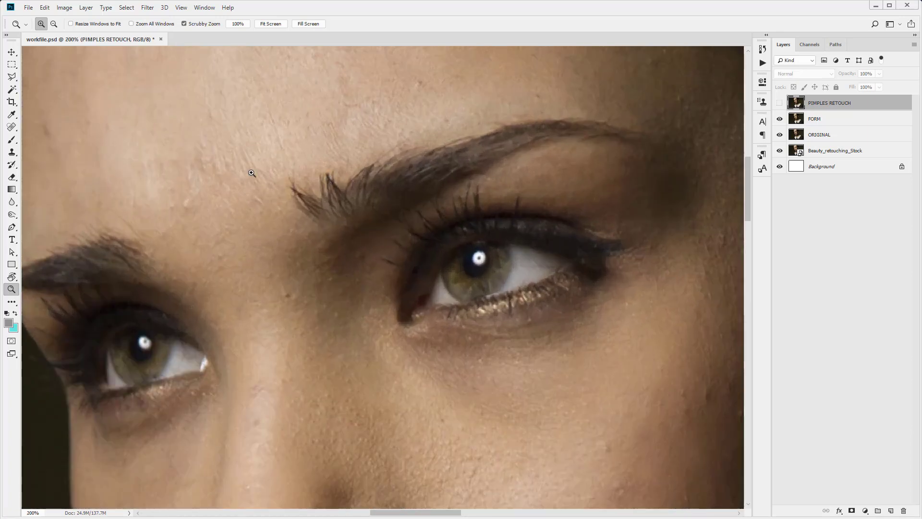
# Step: Show the PIMPLES RETOUCH layer again and clone clean skin between the eyebrows using the Clone Stamp tool at brush size 25
pyautogui.click(12, 152)
pyautogui.click(45, 152)
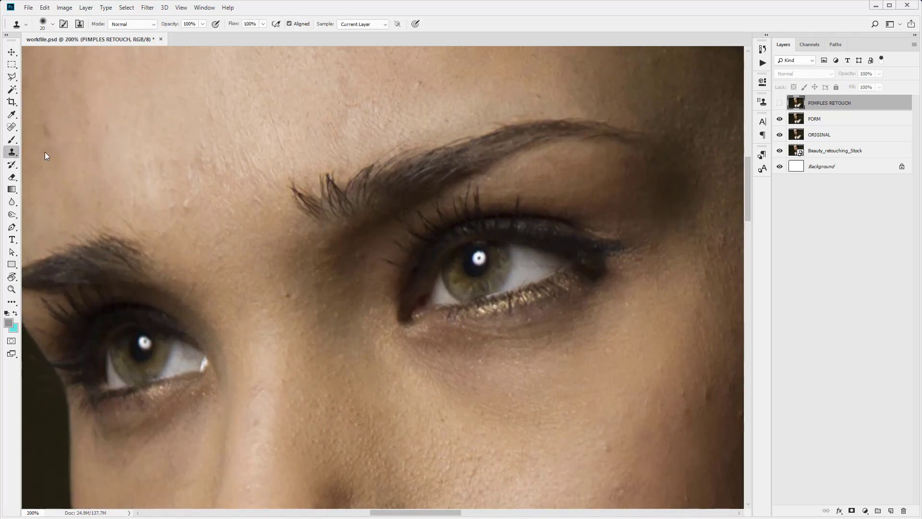
pyautogui.hotkey('ctrl', '-')
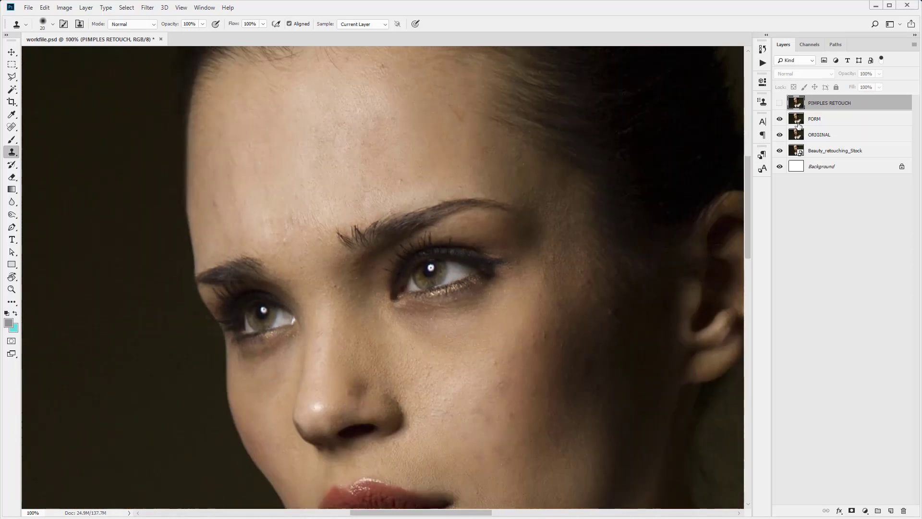
pyautogui.click(779, 103)
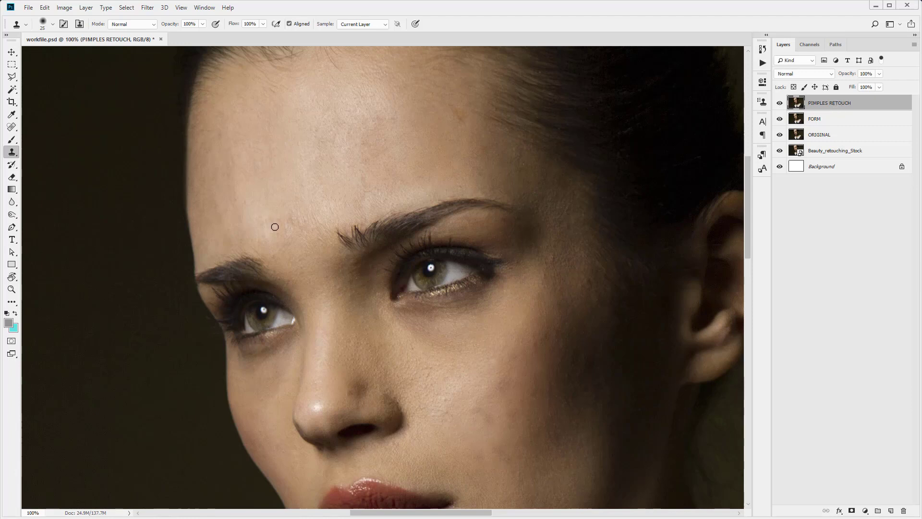
pyautogui.rightClick(13, 154)
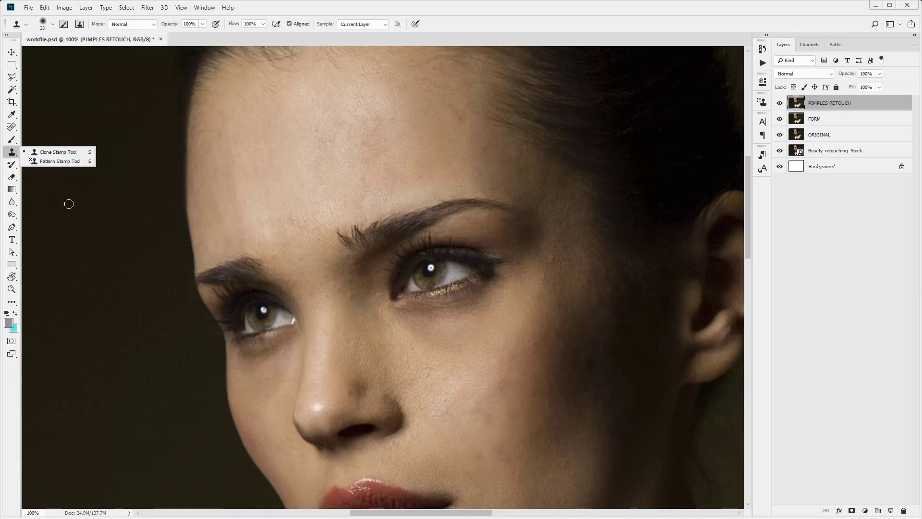
pyautogui.click(332, 260)
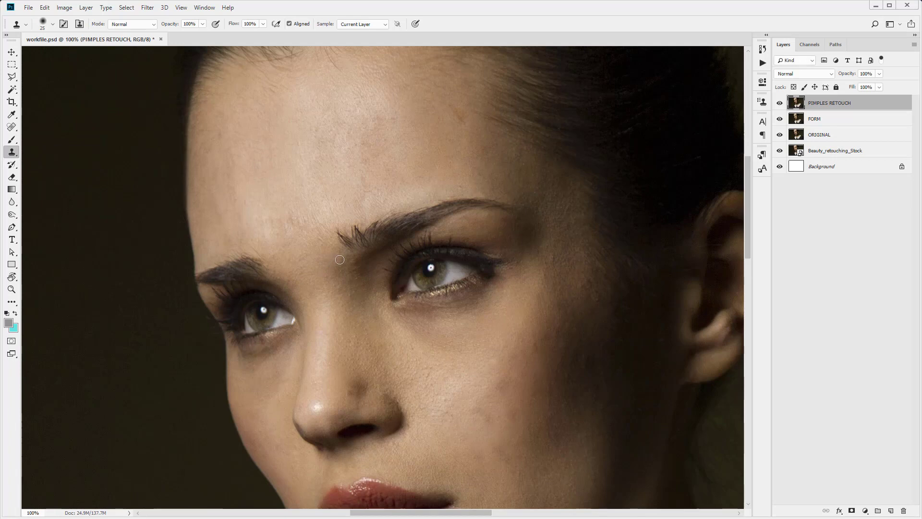
# Step: Set the clone opacity to 60% and clone away the stray hairs at the inner end of the eyebrow from a nearby sample
pyautogui.press('super')
pyautogui.press('super')
pyautogui.keyDown('alt'); pyautogui.click(379, 211); pyautogui.keyUp('alt')
pyautogui.moveTo(174, 25); pyautogui.dragTo(154, 28)
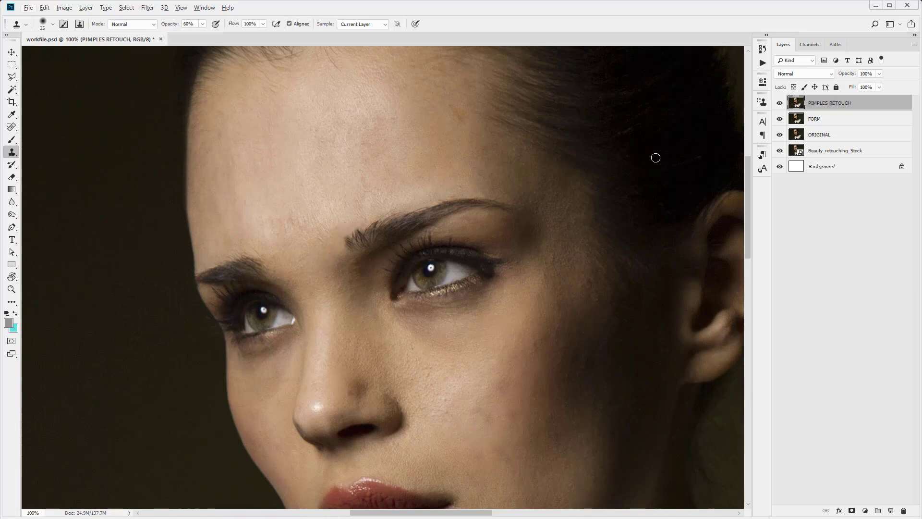
# Step: Compare the cleaned eyebrow with the PIMPLES RETOUCH layer hidden and shown
pyautogui.click(780, 103)
pyautogui.click(781, 103)
pyautogui.click(781, 103)
pyautogui.click(780, 104)
pyautogui.click(781, 104)
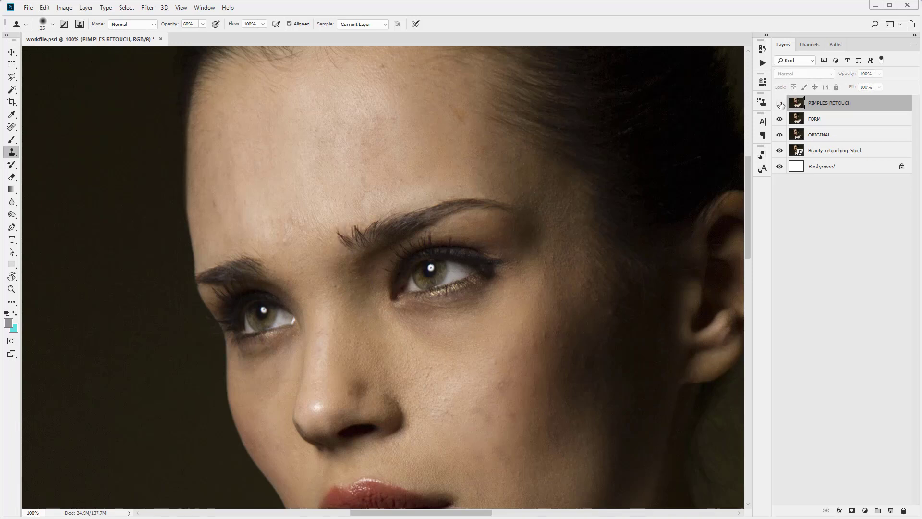
pyautogui.click(779, 103)
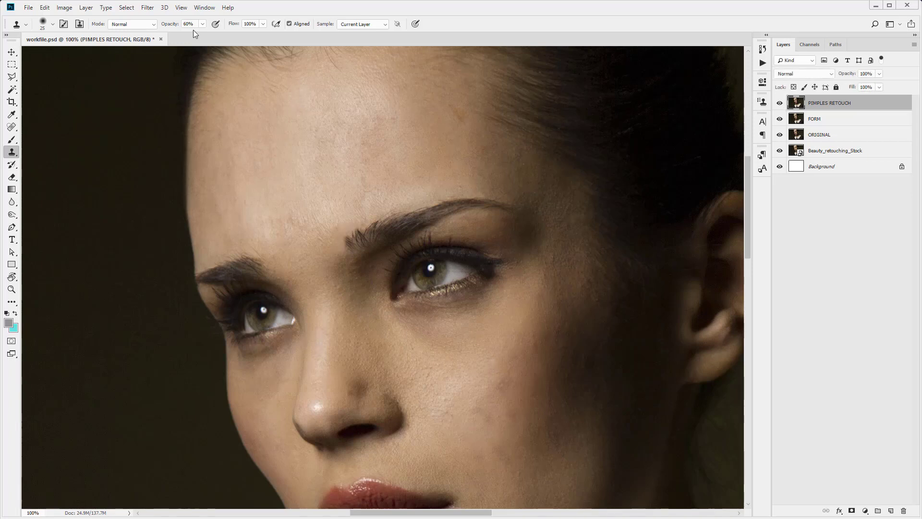
# Step: Reset the clone opacity to 100% and check the full portrait by switching the PIMPLES RETOUCH layer's visibility
pyautogui.press('0')
pyautogui.hotkey('ctrl', '0')
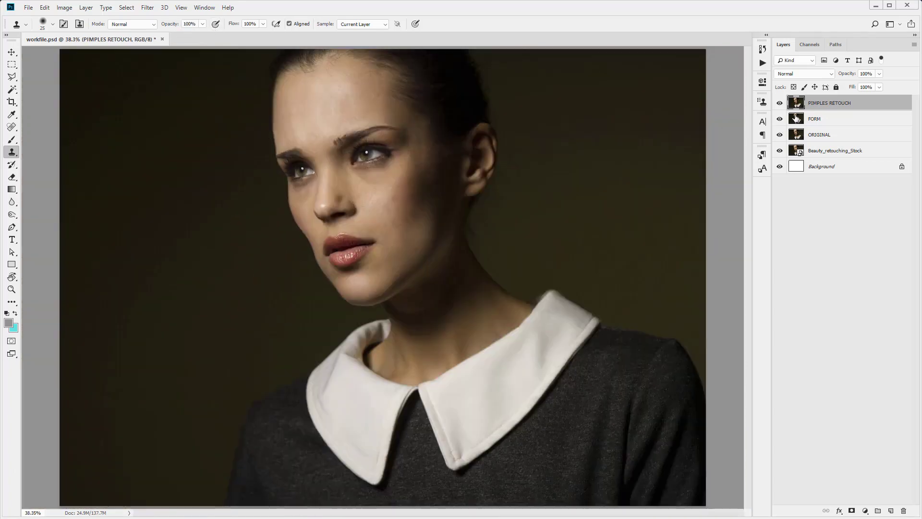
pyautogui.click(780, 104)
pyautogui.click(780, 103)
pyautogui.click(780, 104)
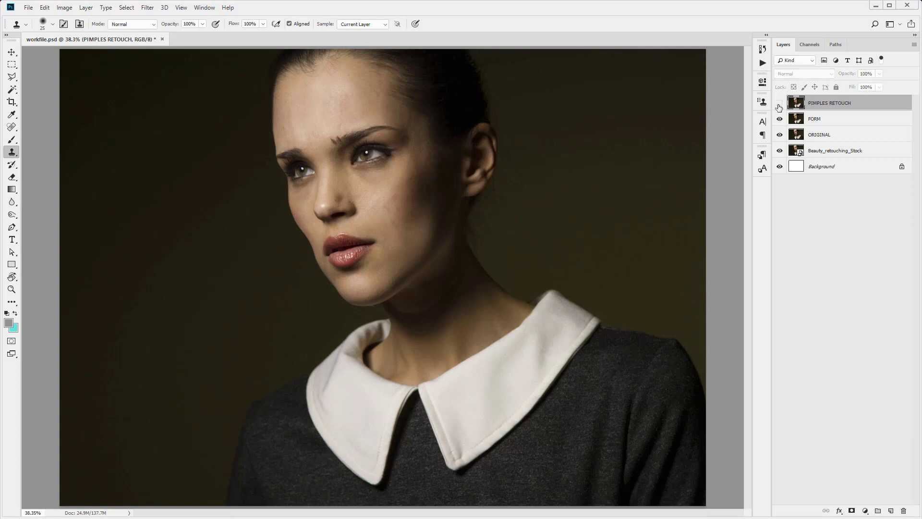